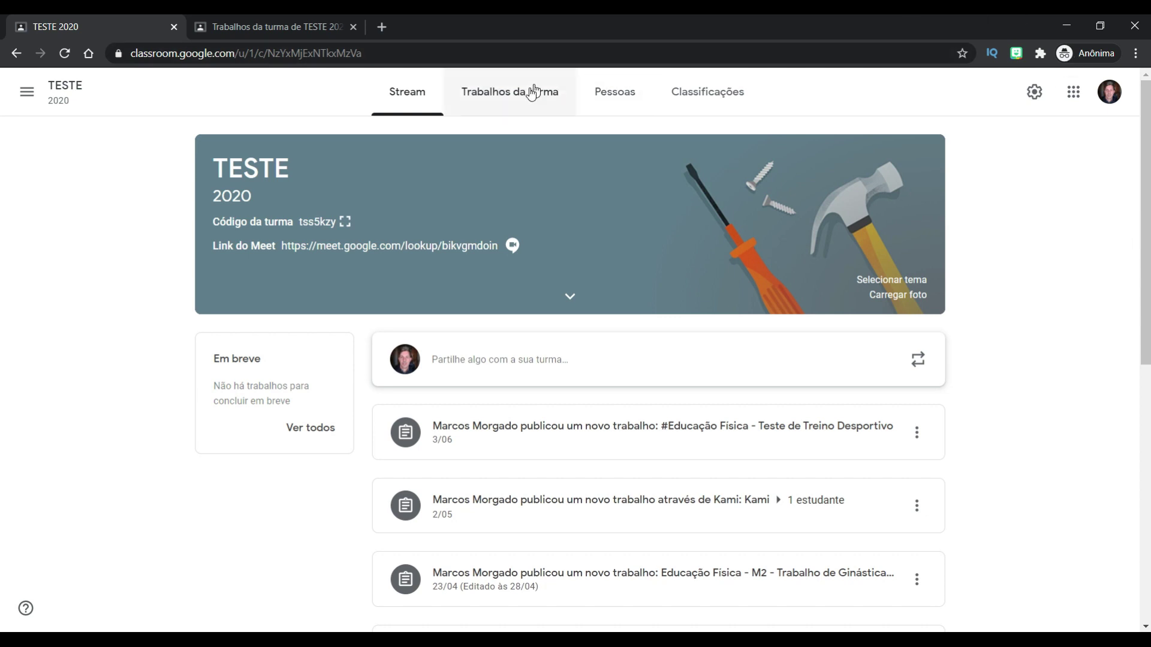
# Create a new assignment in the class work with the title "#Educação Física - O Basquetebol"
pyautogui.click(517, 100)
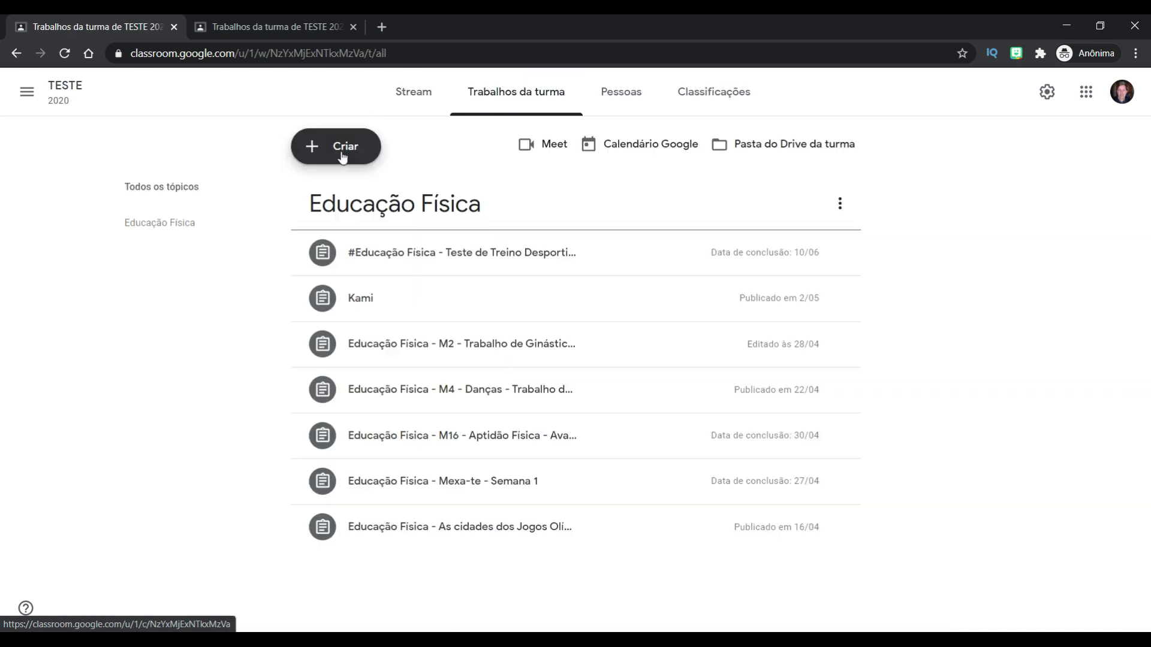
pyautogui.click(340, 150)
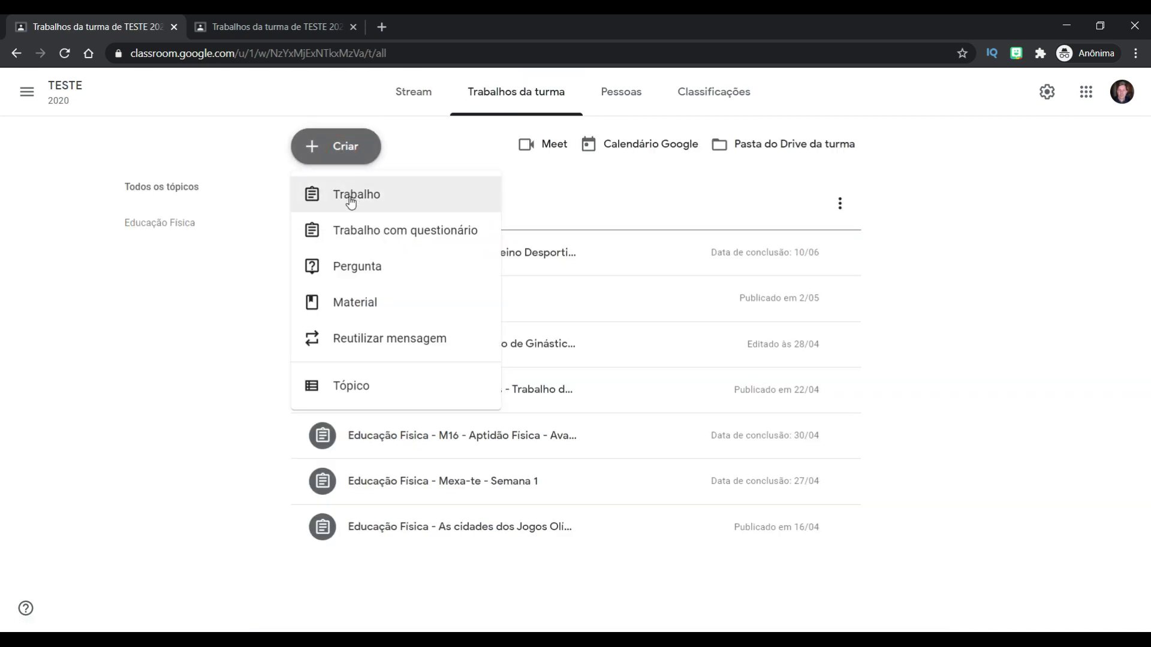
pyautogui.click(351, 202)
pyautogui.write('#Educação Física - O Basquetebol')
# Write instructions requesting a text with topics 1.1 História do Basquetebol, 1.2 Principais regras and 1.3 Principais técnicas, ending the first two with semicolons
pyautogui.press('Tab')
pyautogui.write('1 - ')
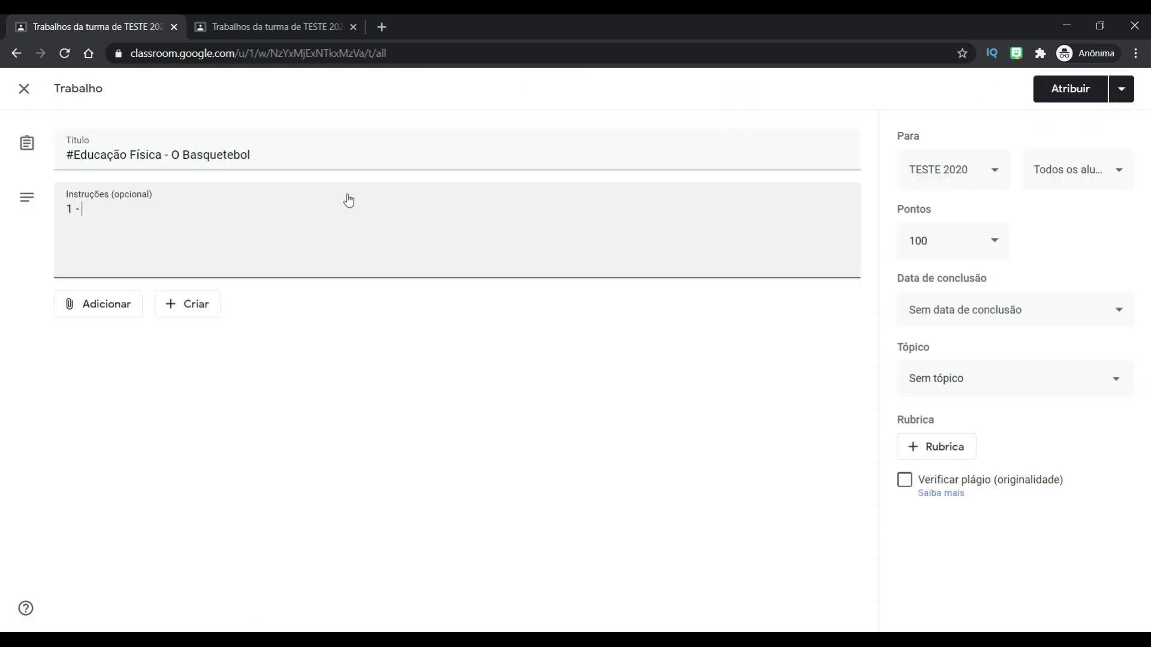
pyautogui.write('Desenvolva um texto com os seguintes tópicos:')
pyautogui.press('Return')
pyautogui.write('1.1 - História do Basquetebol')
pyautogui.press('Return')
pyautogui.write('1.2 - Principais regras')
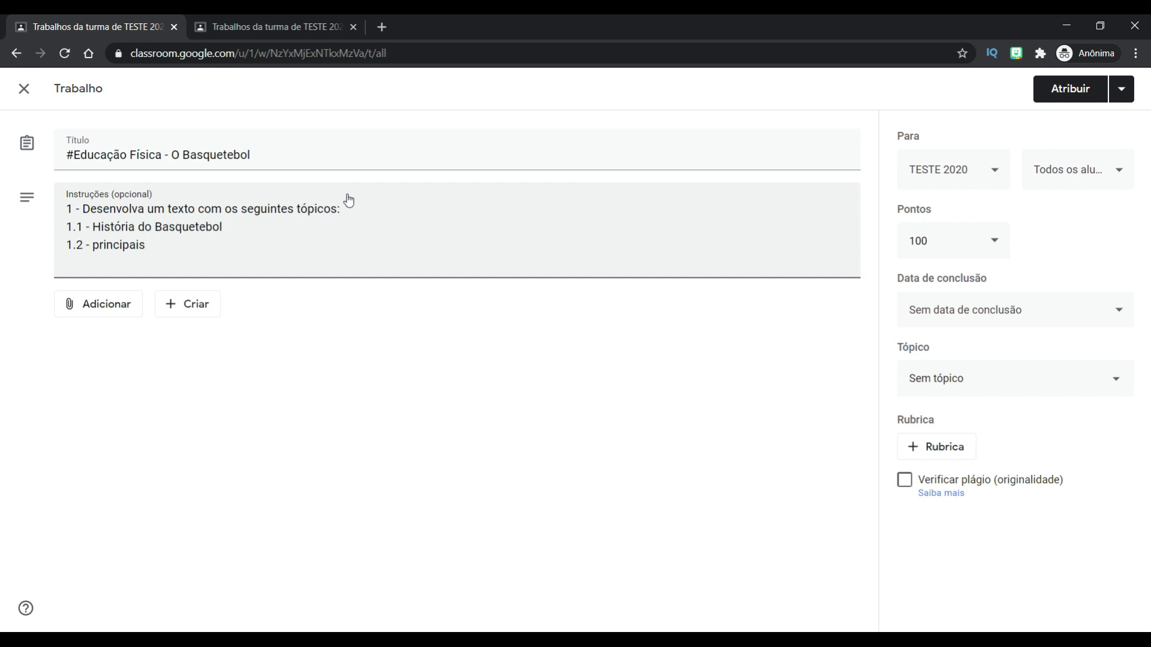
pyautogui.press('Return')
pyautogui.write('1.3 - Principais técnicas.')
pyautogui.press('Up')
pyautogui.write(';')
pyautogui.press('Up')
pyautogui.press('End')
pyautogui.write(';')
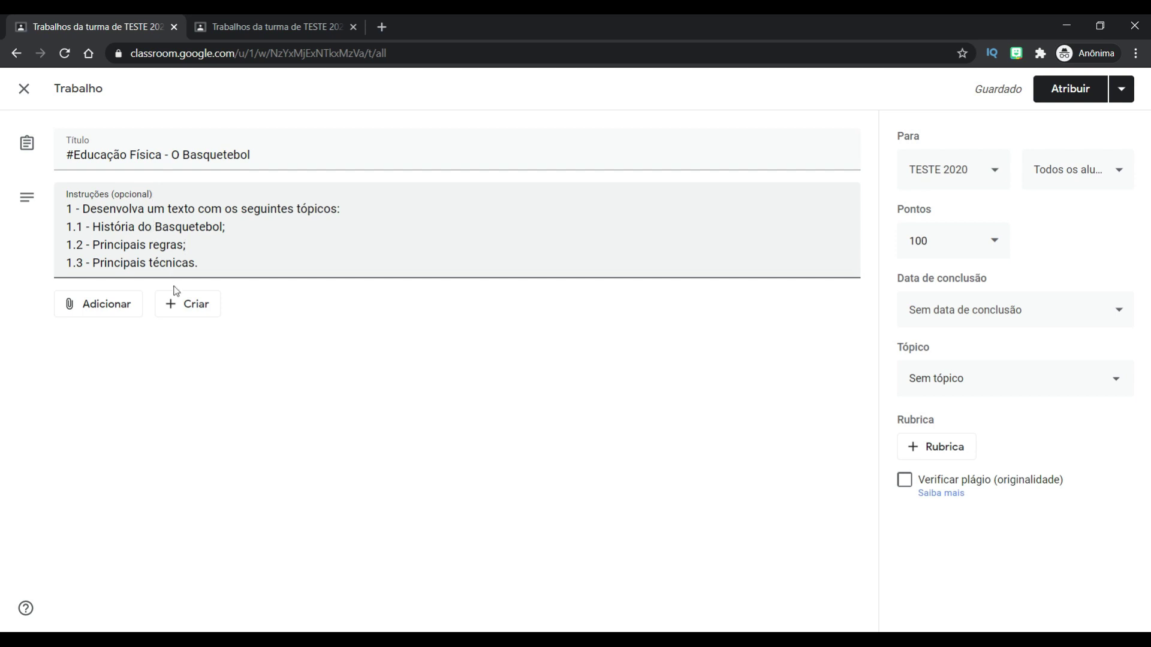
# Create a Google Docs attachment for the assignment and name the document "Basquetebol"
pyautogui.click(188, 309)
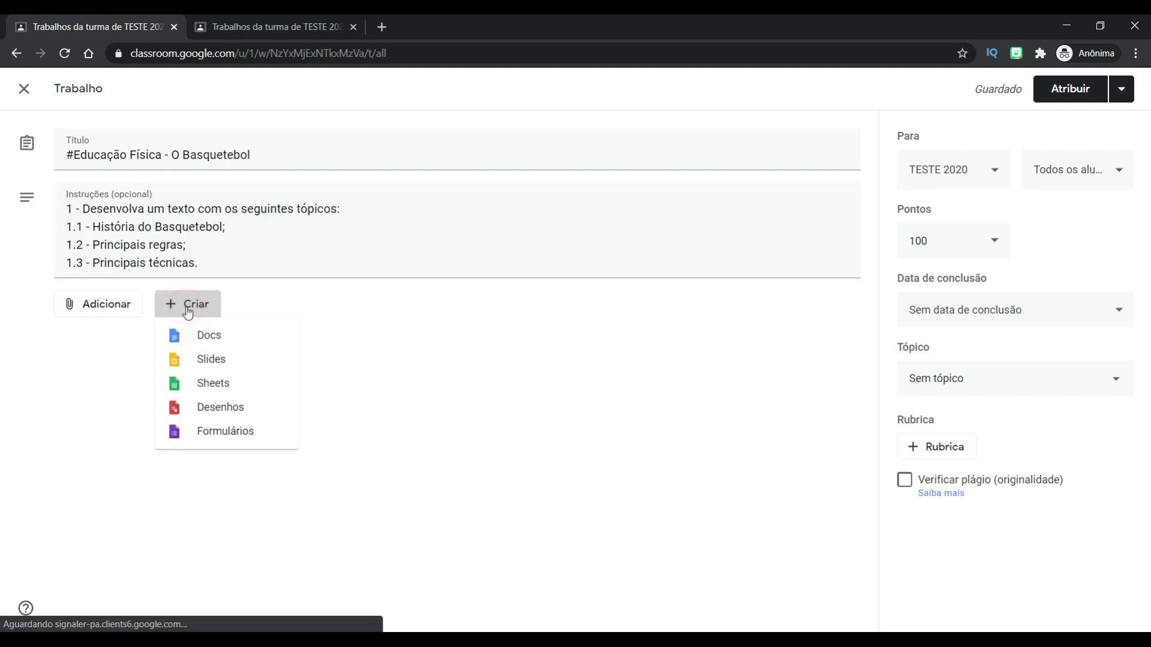
pyautogui.click(223, 339)
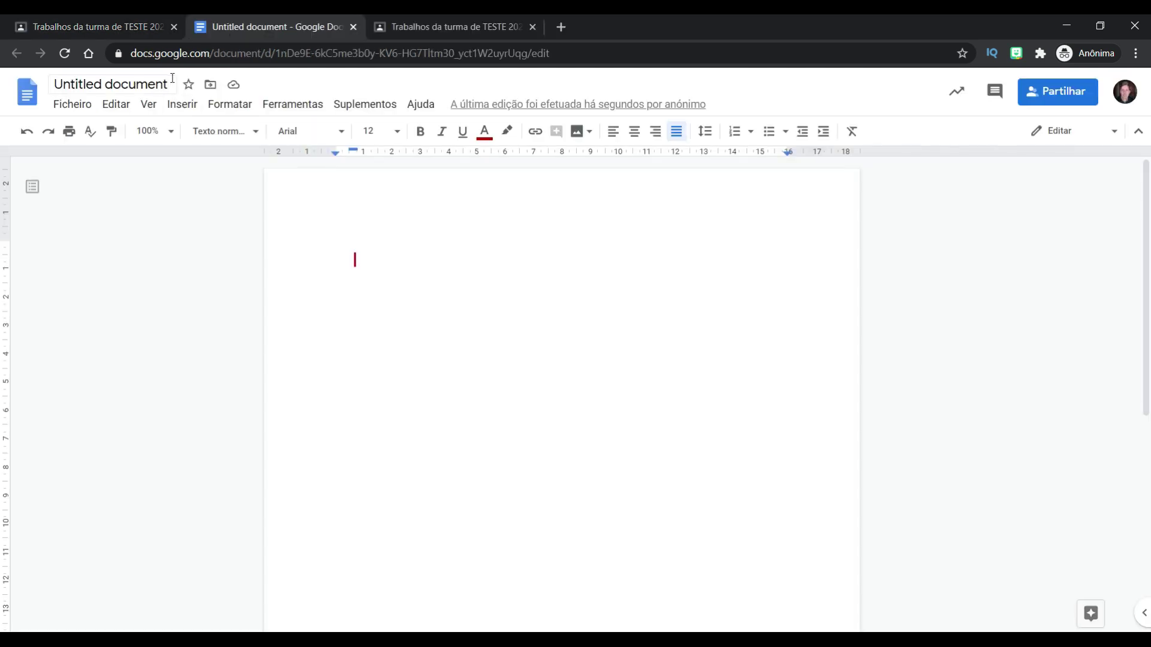
pyautogui.click(172, 78)
pyautogui.press('BackSpace')
pyautogui.press('BackSpace')
pyautogui.press('BackSpace')
pyautogui.press('BackSpace')
pyautogui.press('BackSpace')
pyautogui.press('BackSpace')
pyautogui.press('BackSpace')
pyautogui.press('BackSpace')
pyautogui.press('BackSpace')
pyautogui.press('BackSpace')
pyautogui.press('BackSpace')
pyautogui.press('BackSpace')
pyautogui.press('BackSpace')
pyautogui.press('BackSpace')
pyautogui.press('BackSpace')
pyautogui.press('BackSpace')
pyautogui.press('BackSpace')
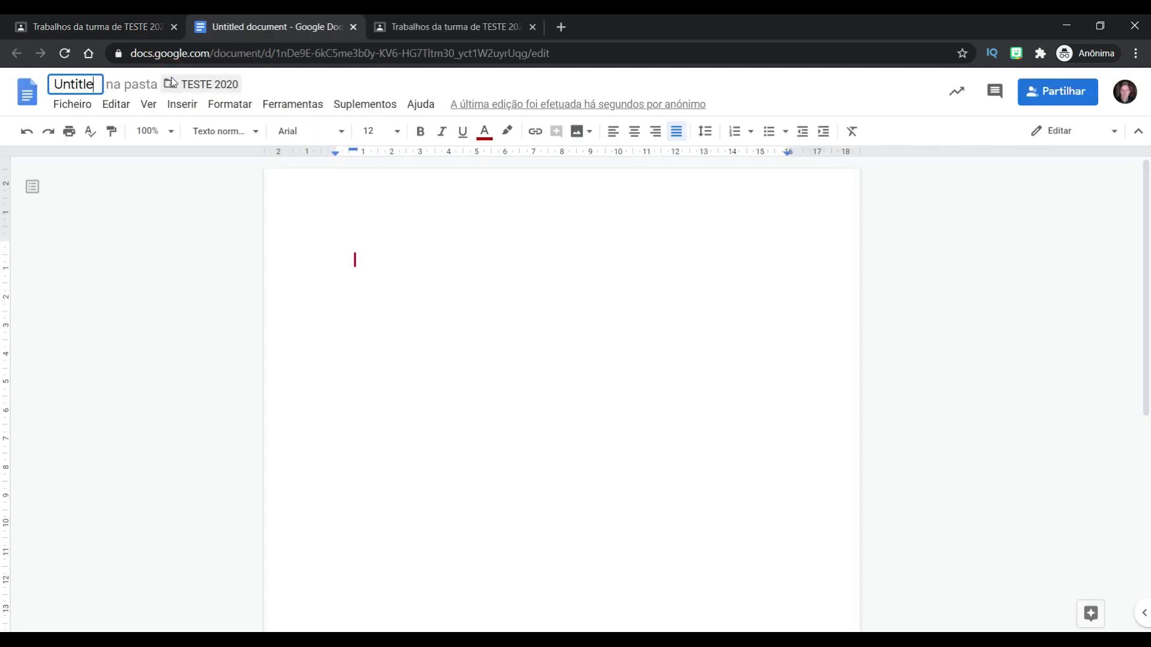
pyautogui.write('Basquetebol')
pyautogui.press('Return')
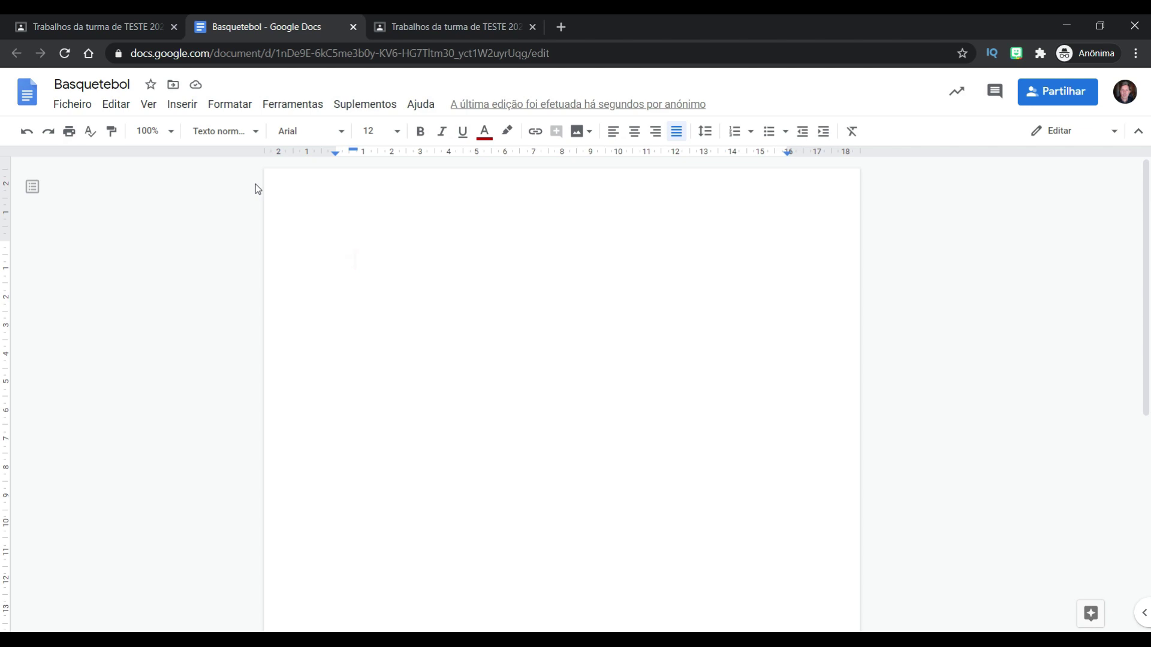
# Close the document and set the attachment to make a copy for each student
pyautogui.click(353, 27)
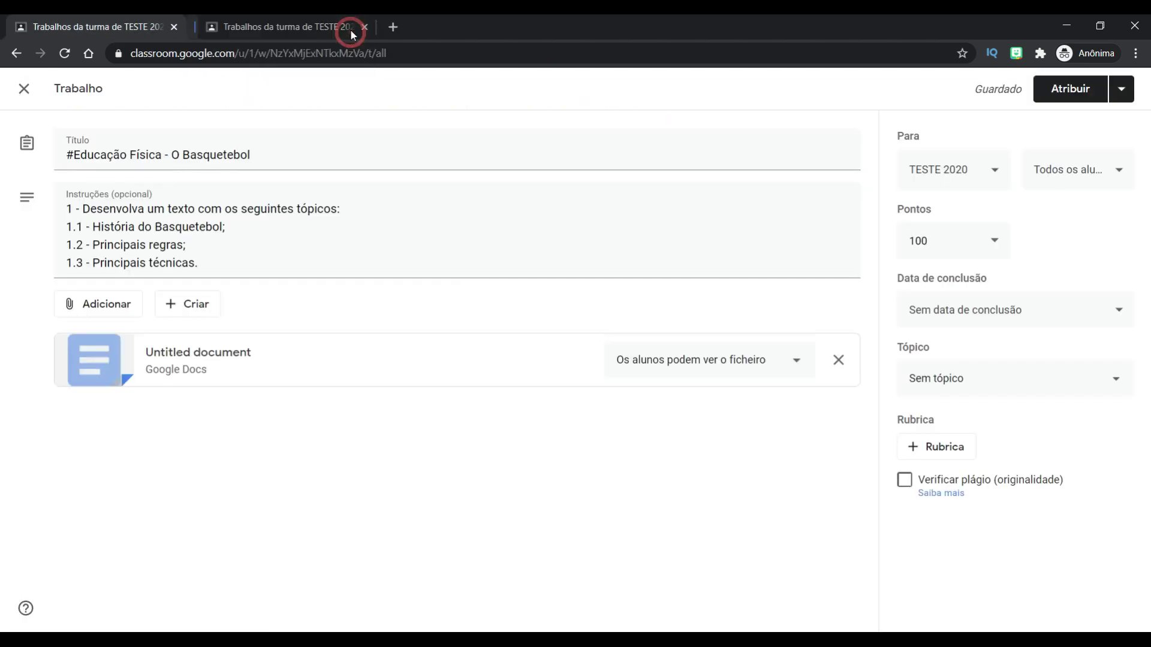
pyautogui.click(796, 363)
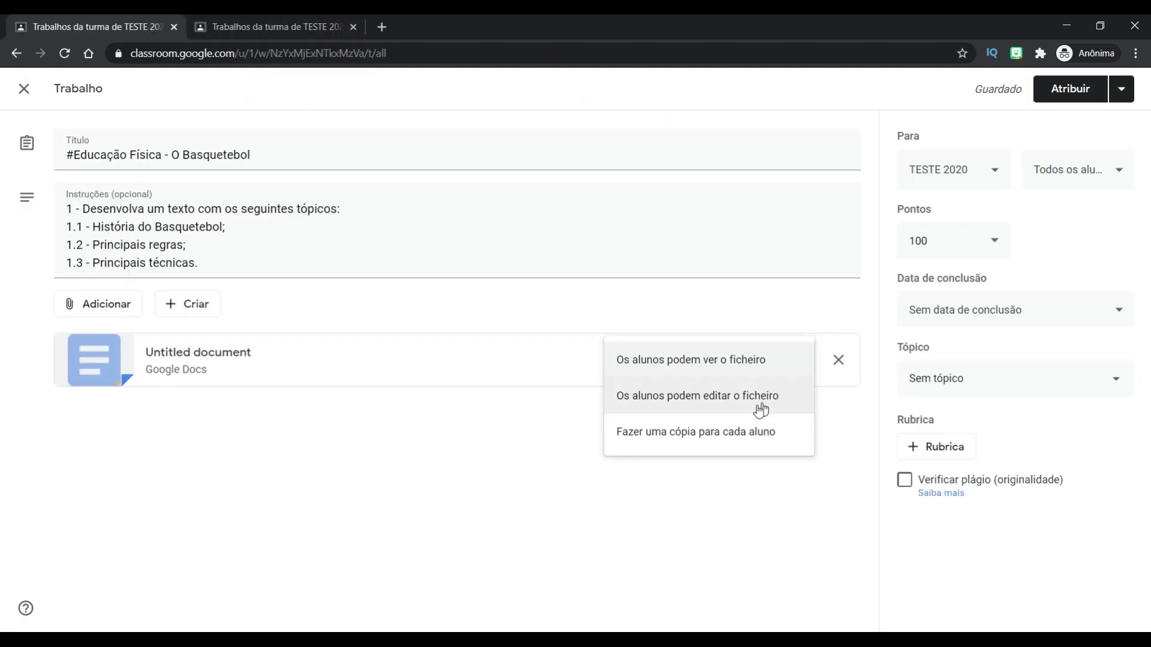
pyautogui.click(742, 444)
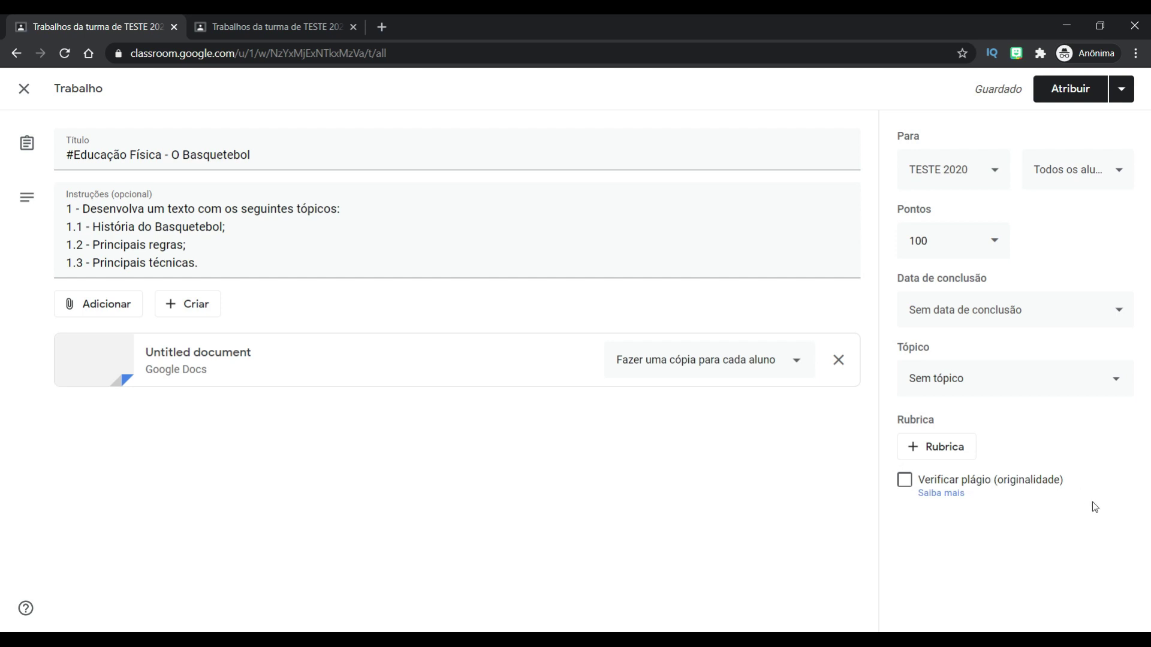
# Enable the plagiarism (originality) check for the assignment and assign it to the class
pyautogui.click(906, 483)
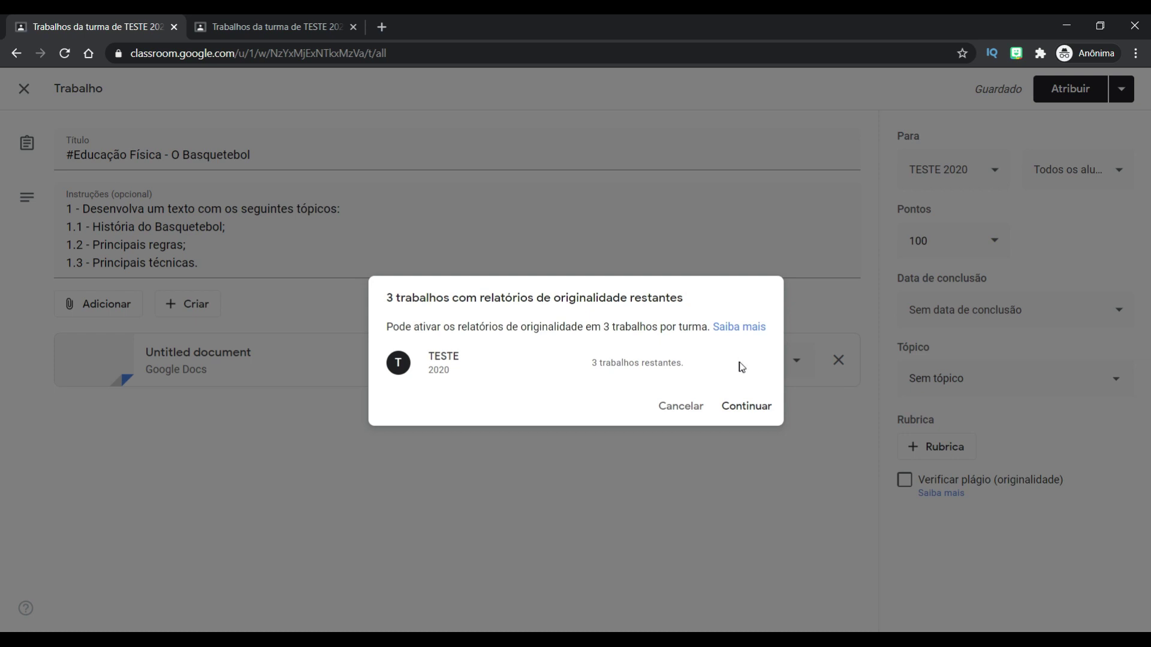
pyautogui.click(747, 410)
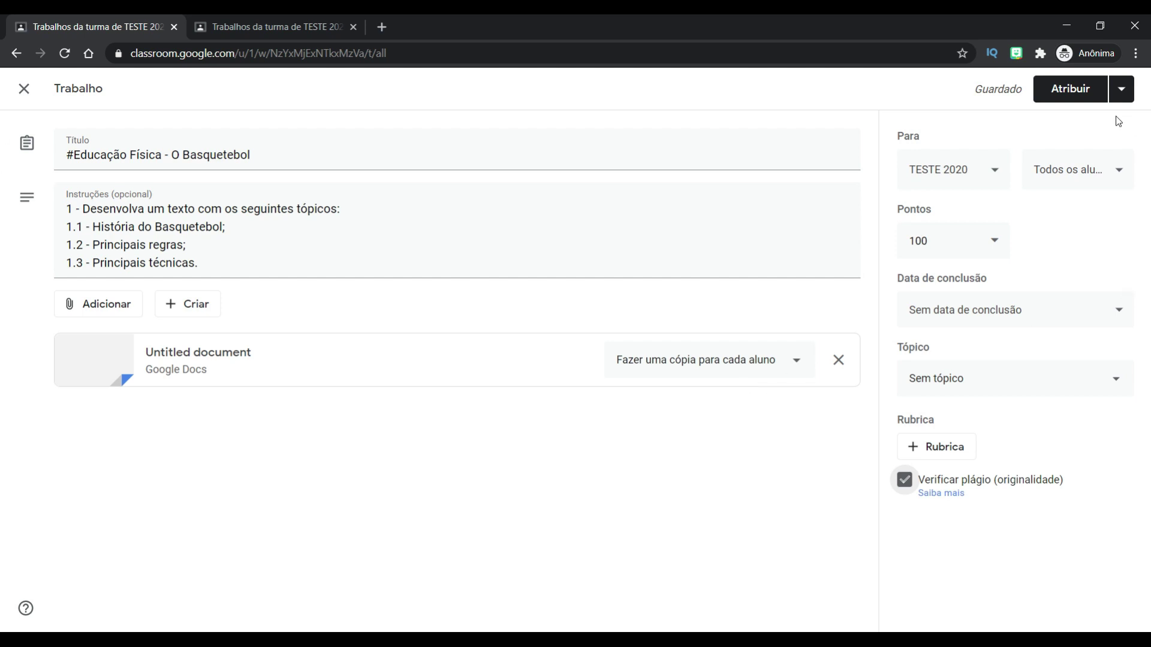
pyautogui.click(1087, 96)
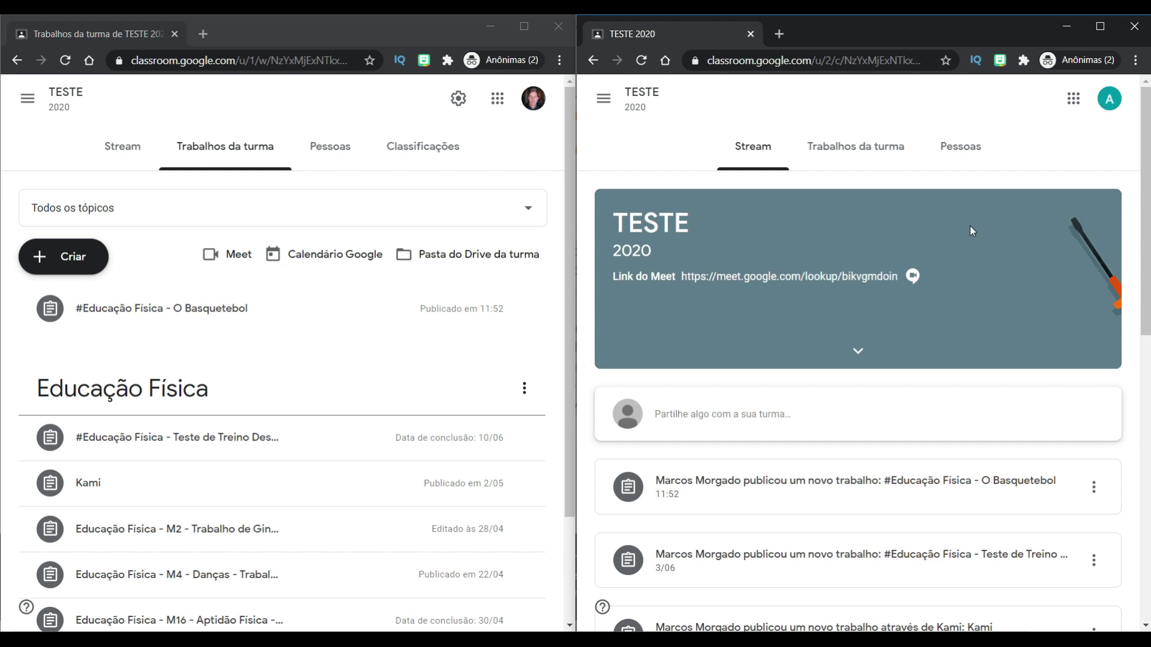
# In the student's Classroom, open the new basketball assignment, dismiss the originality hint and review the text in the attached document
pyautogui.click(783, 487)
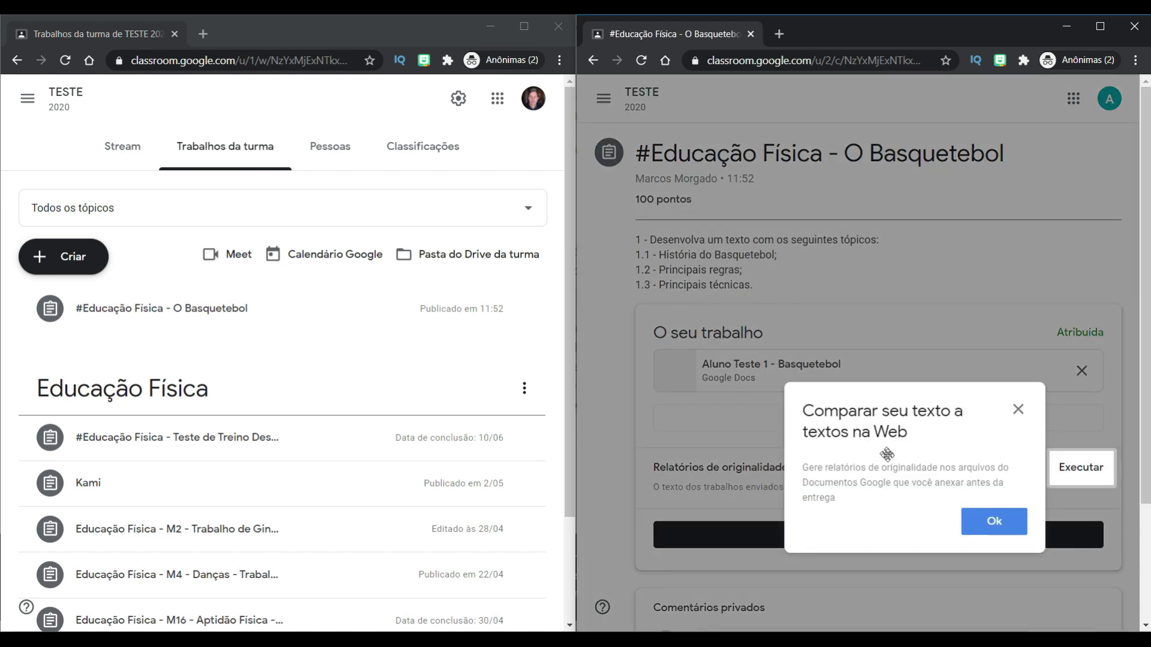
pyautogui.click(749, 335)
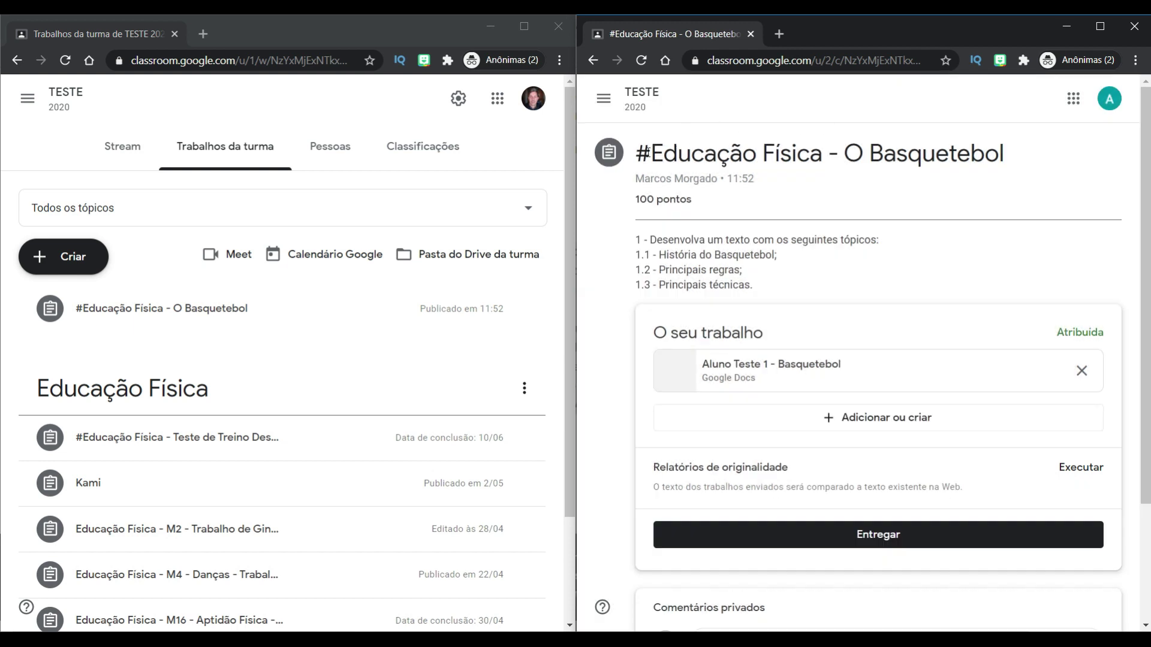
pyautogui.click(792, 367)
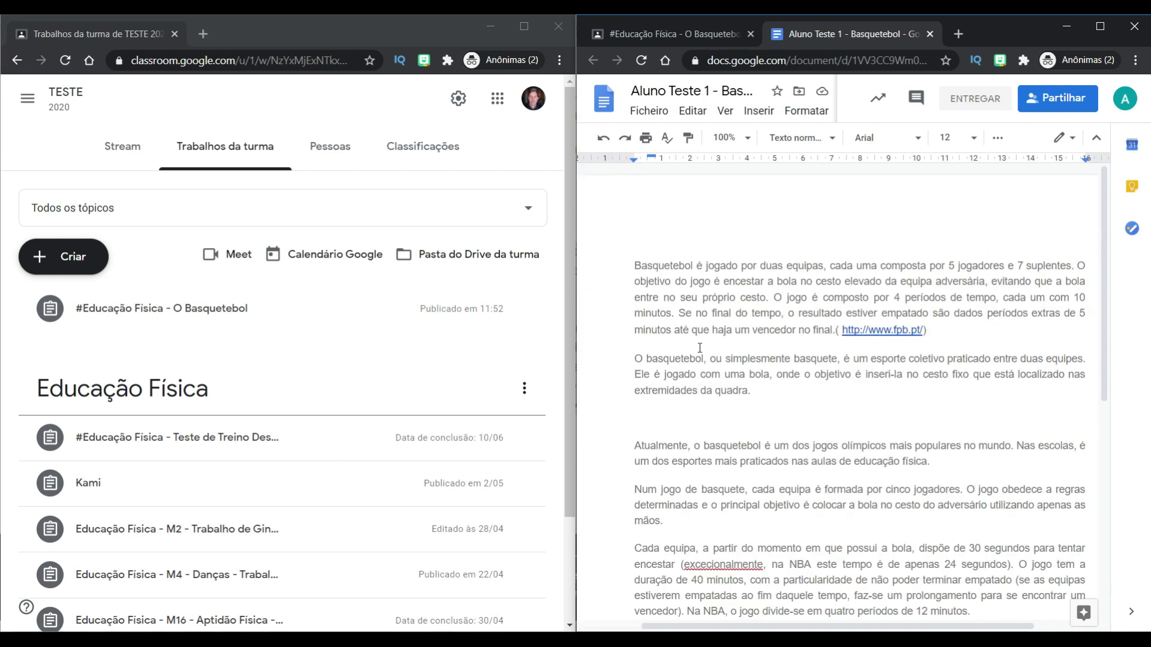
pyautogui.click(931, 34)
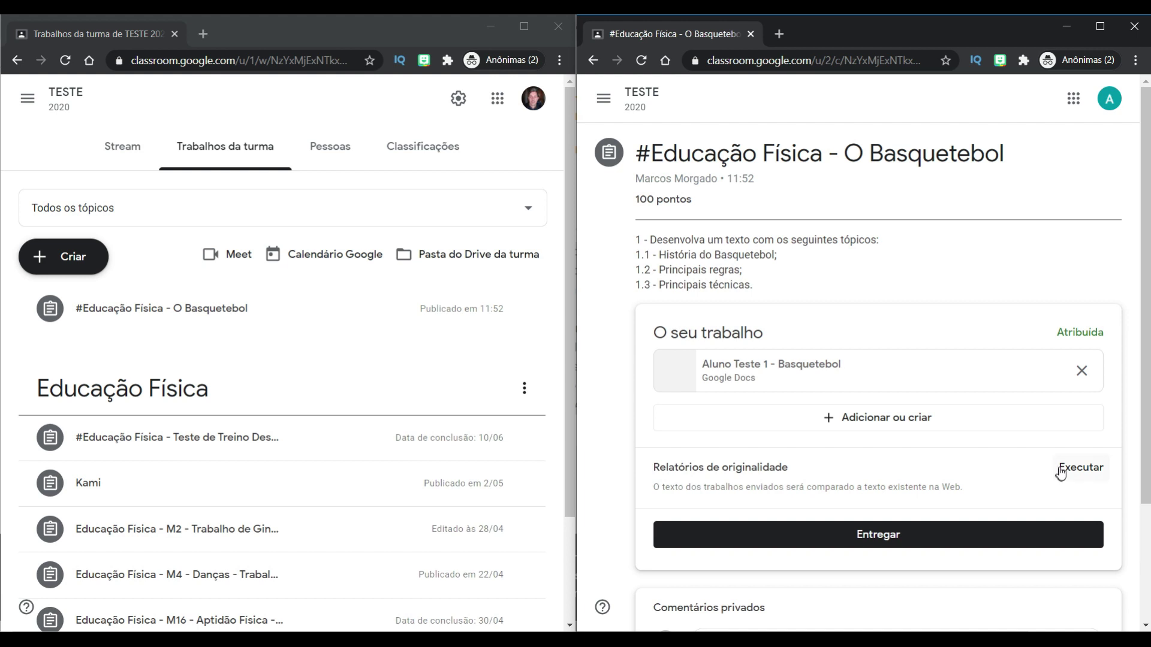
# Run an originality report on the student's attached document and open the report
pyautogui.click(1065, 470)
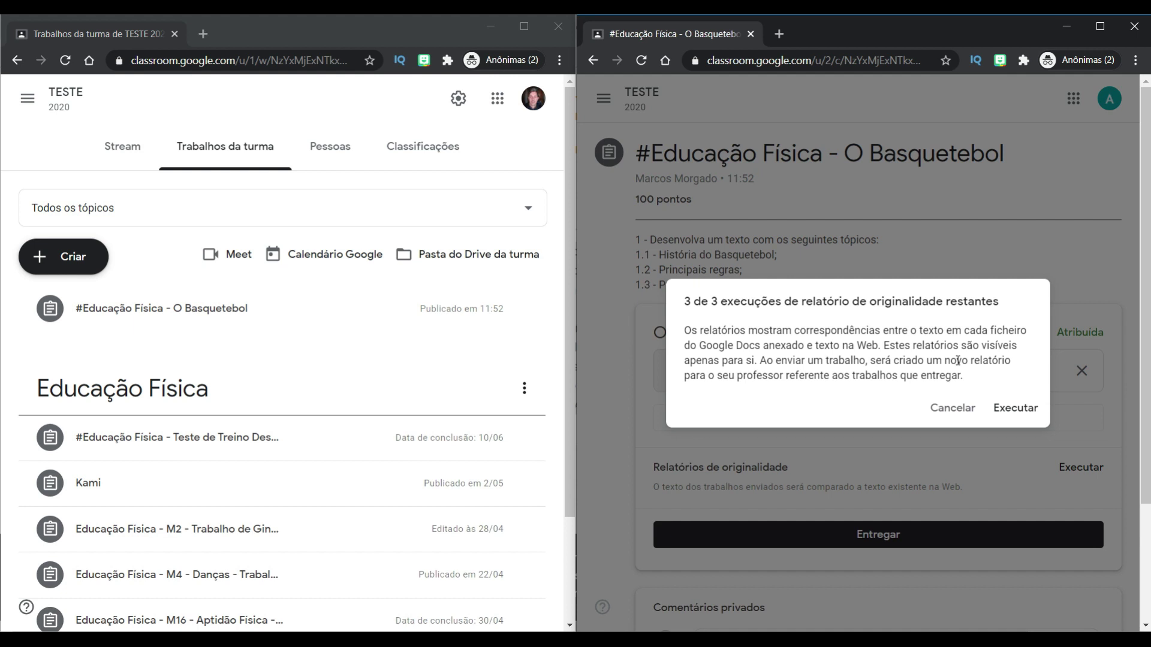
pyautogui.click(1013, 415)
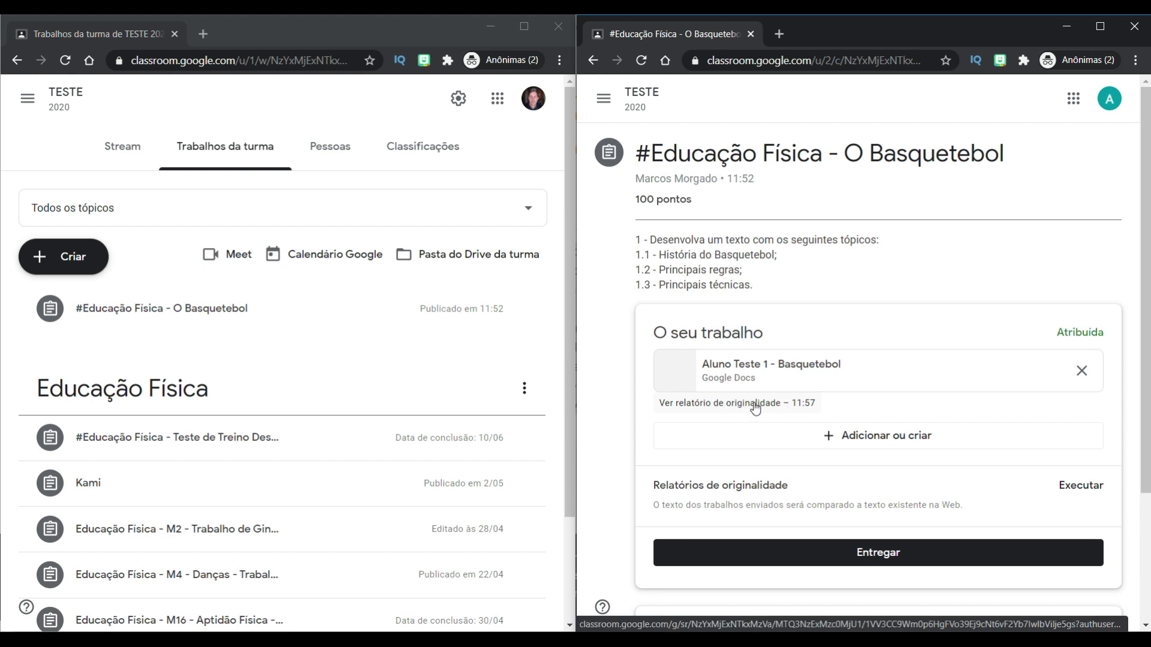
pyautogui.click(755, 407)
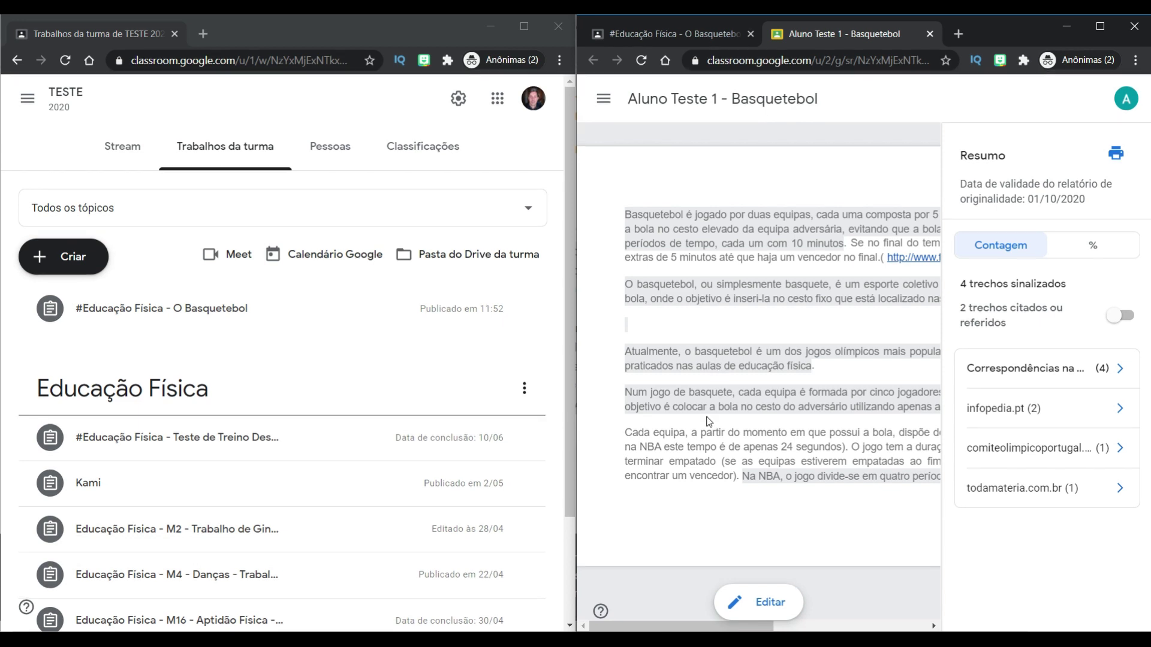
# Show the report summary as percentages and examine the passage matched with todamateria.com.br
pyautogui.click(1095, 249)
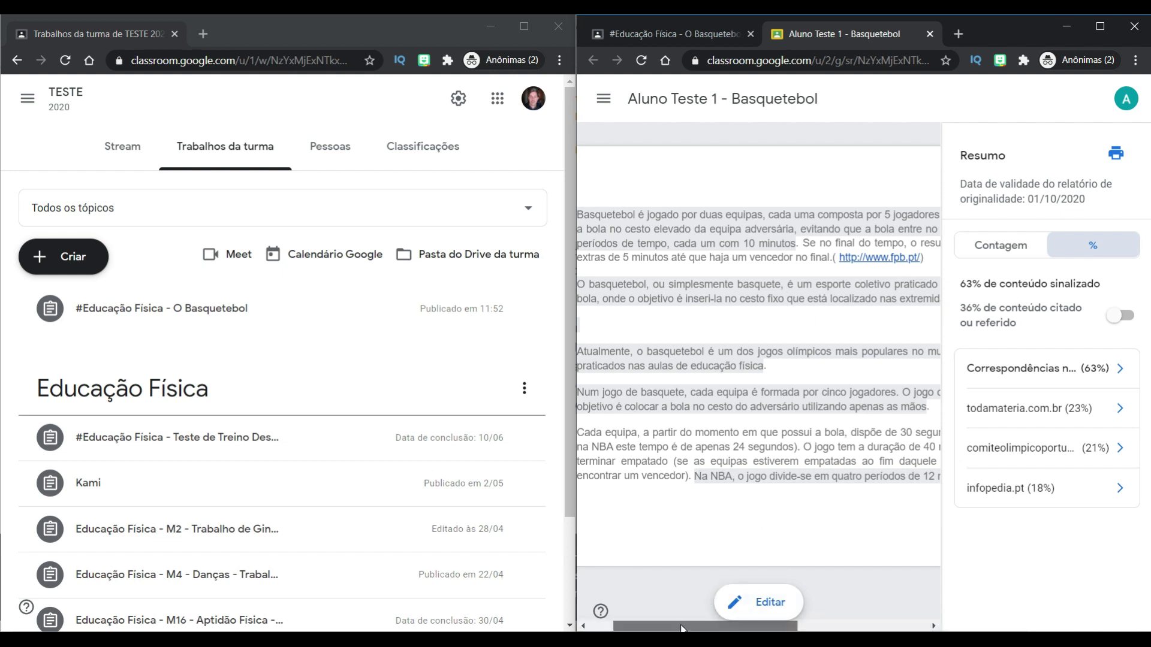
pyautogui.moveTo(682, 626)
pyautogui.mouseDown()
pyautogui.moveTo(807, 629)
pyautogui.moveTo(666, 629)
pyautogui.mouseUp()
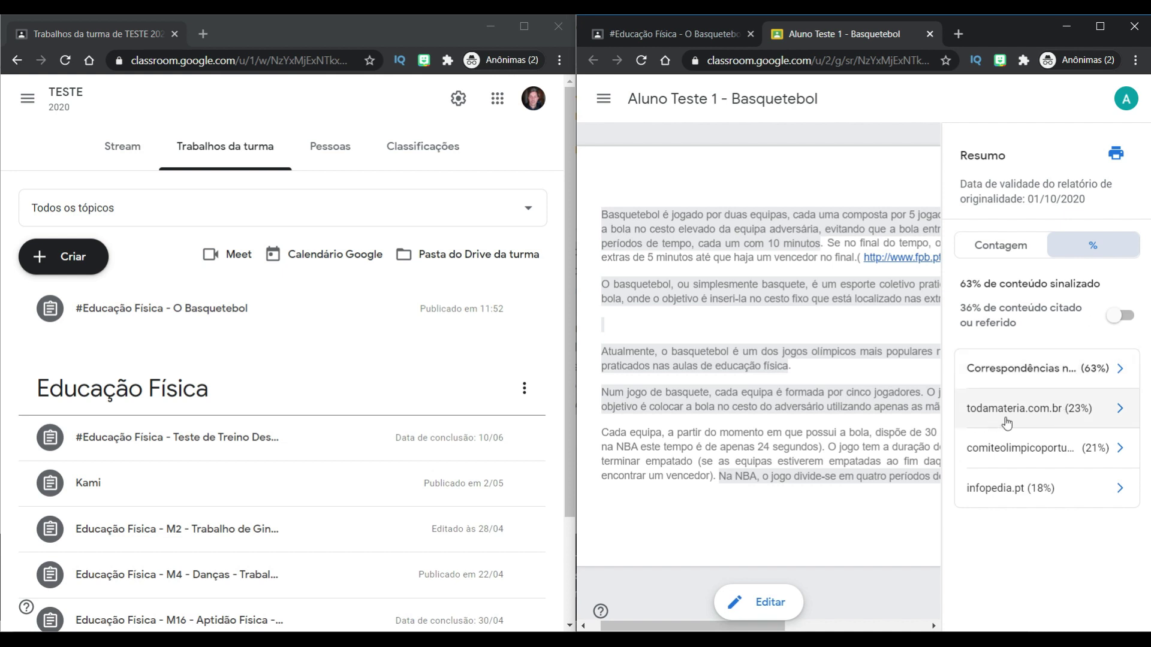
pyautogui.click(1119, 409)
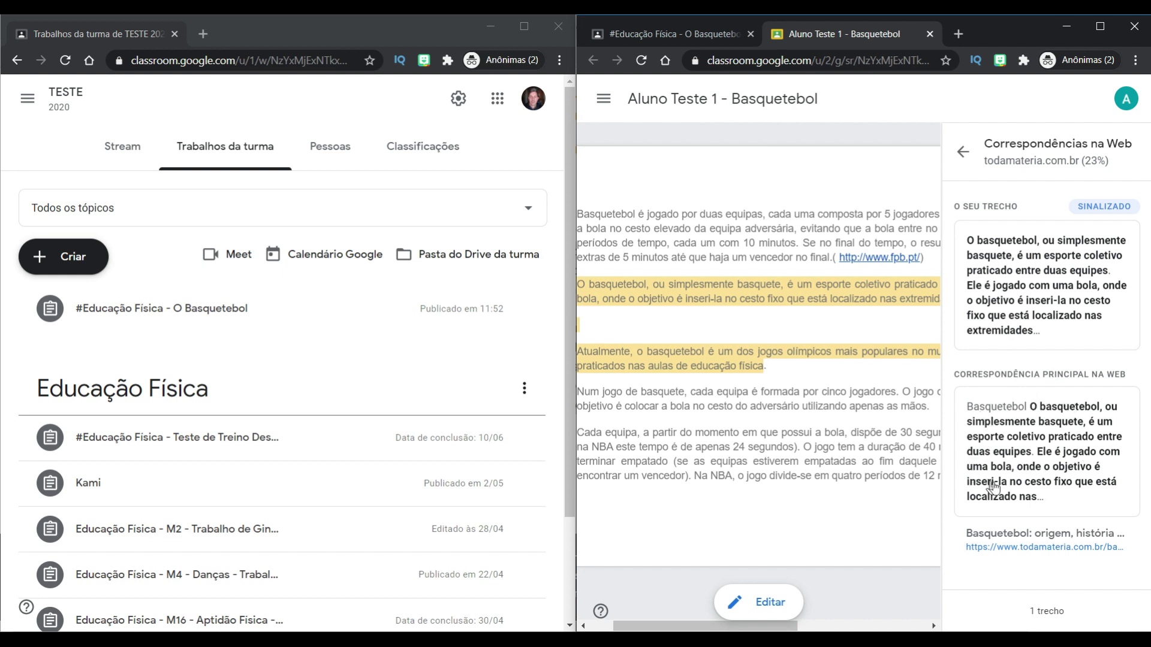
pyautogui.click(1010, 299)
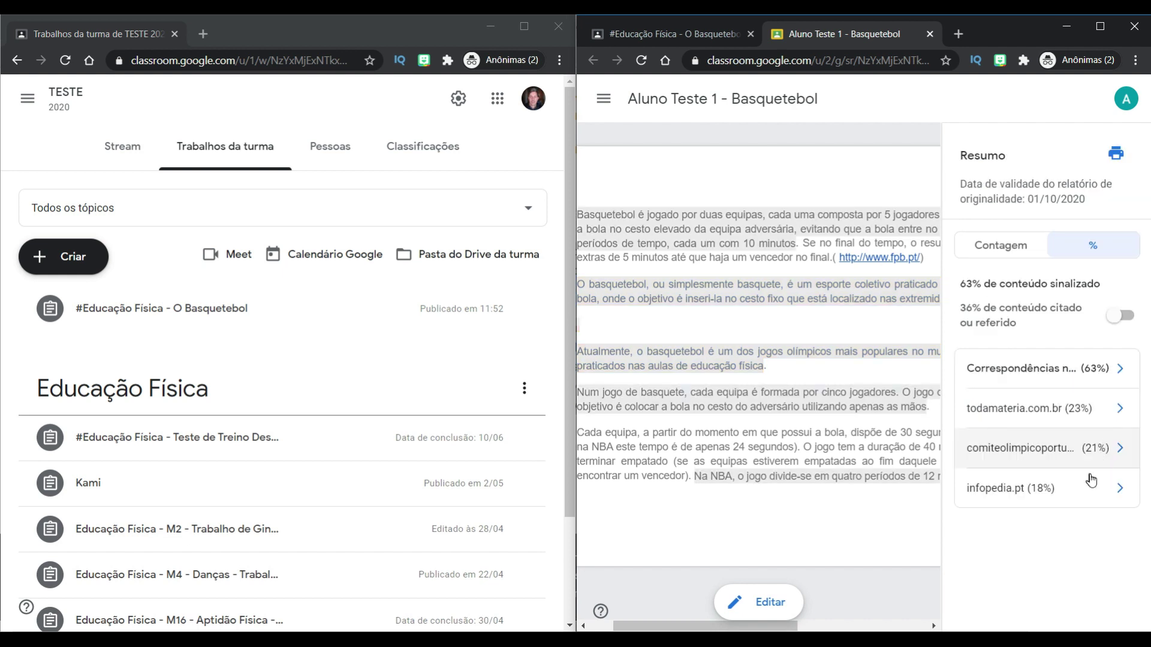
# Review every flagged passage in the web matches one by one and return to the report summary
pyautogui.click(1116, 370)
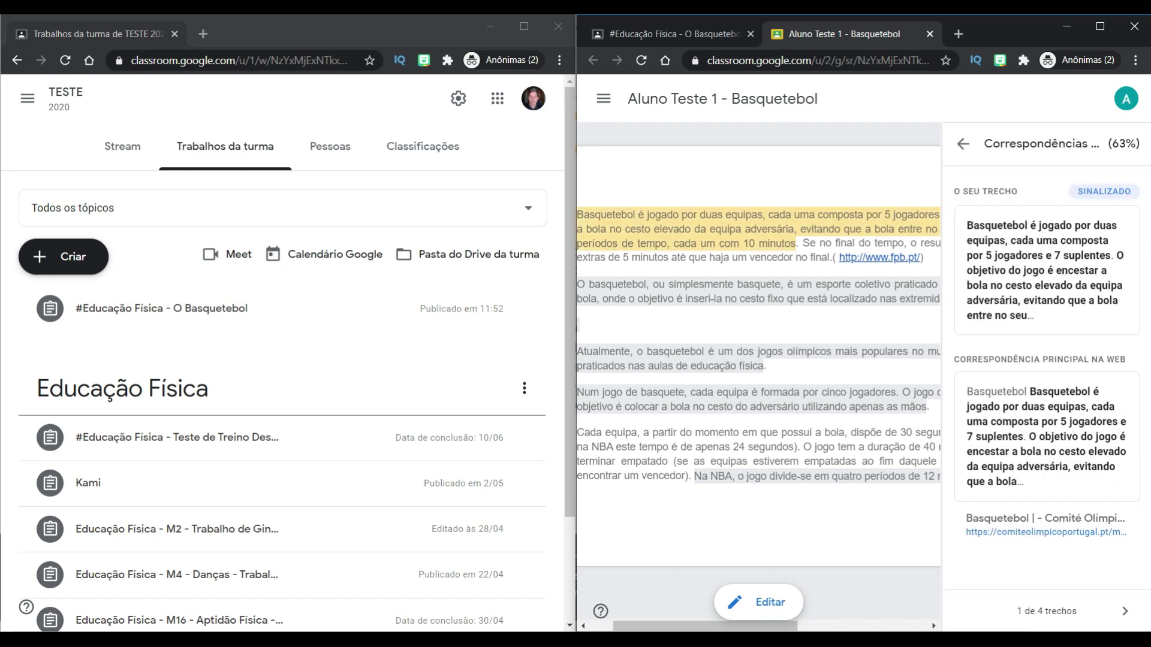
pyautogui.click(1127, 617)
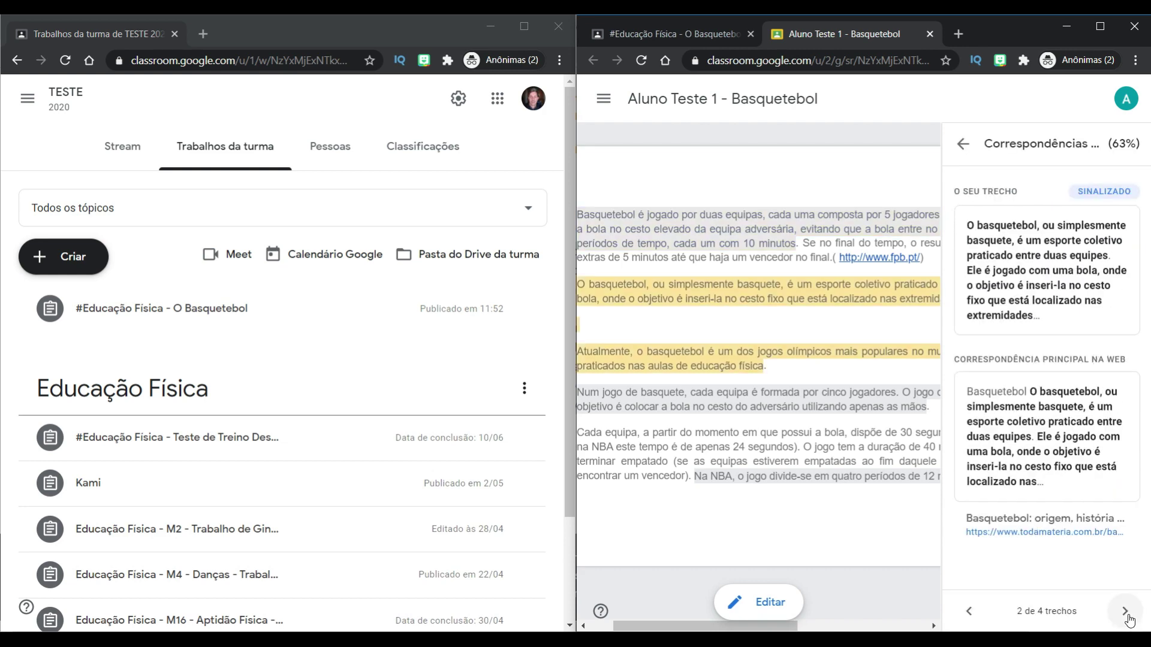
pyautogui.click(1127, 617)
pyautogui.click(1127, 617)
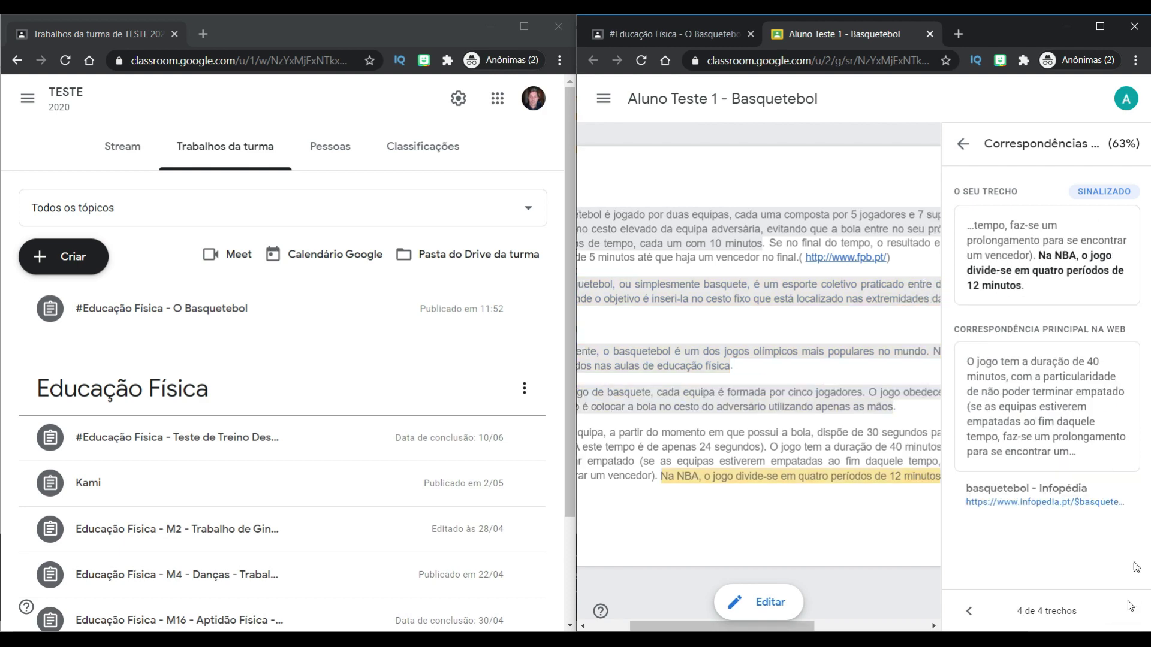
pyautogui.click(963, 144)
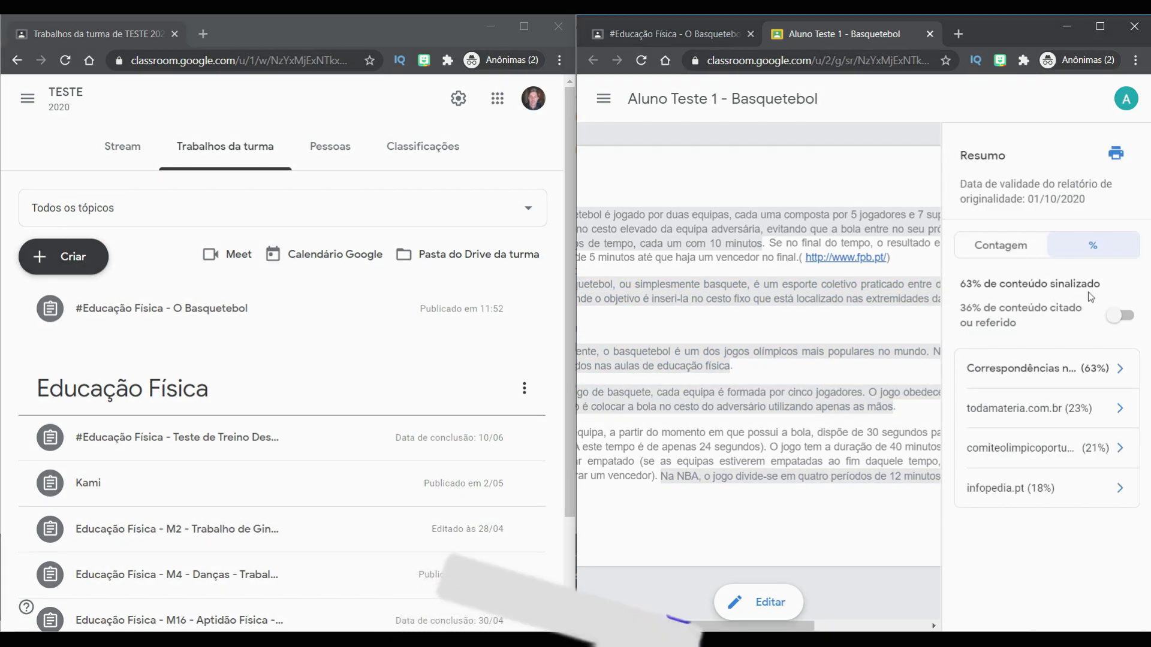
# Compare the report with and without cited or referenced passages, using the count view and leaving those passages included
pyautogui.click(1119, 316)
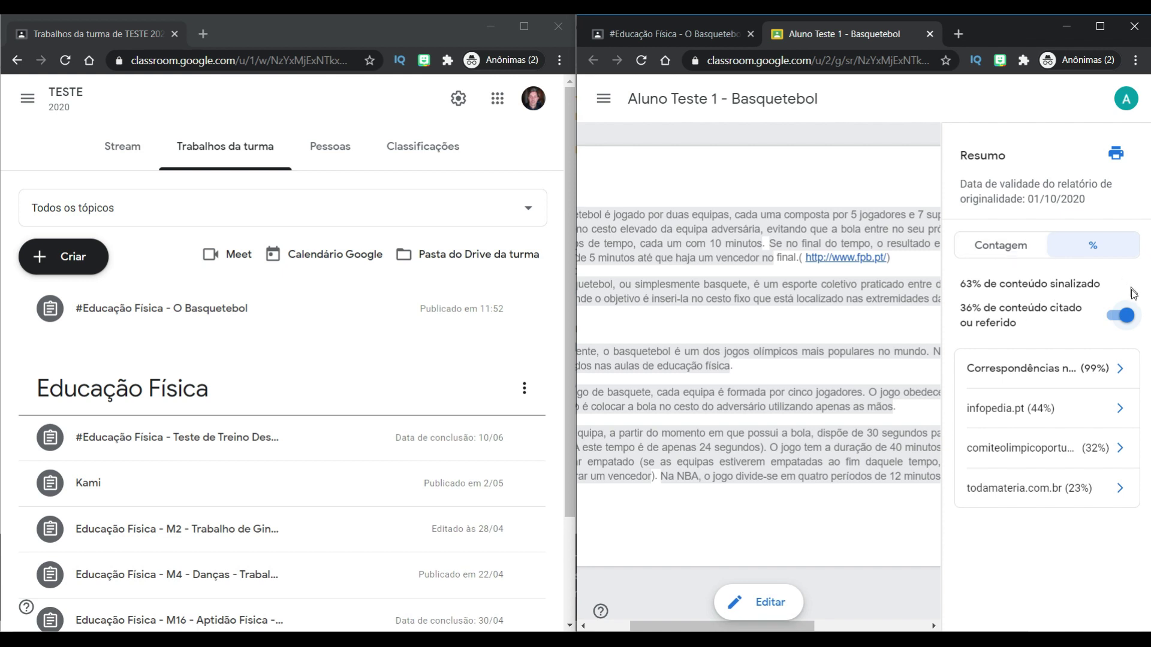
pyautogui.click(1013, 246)
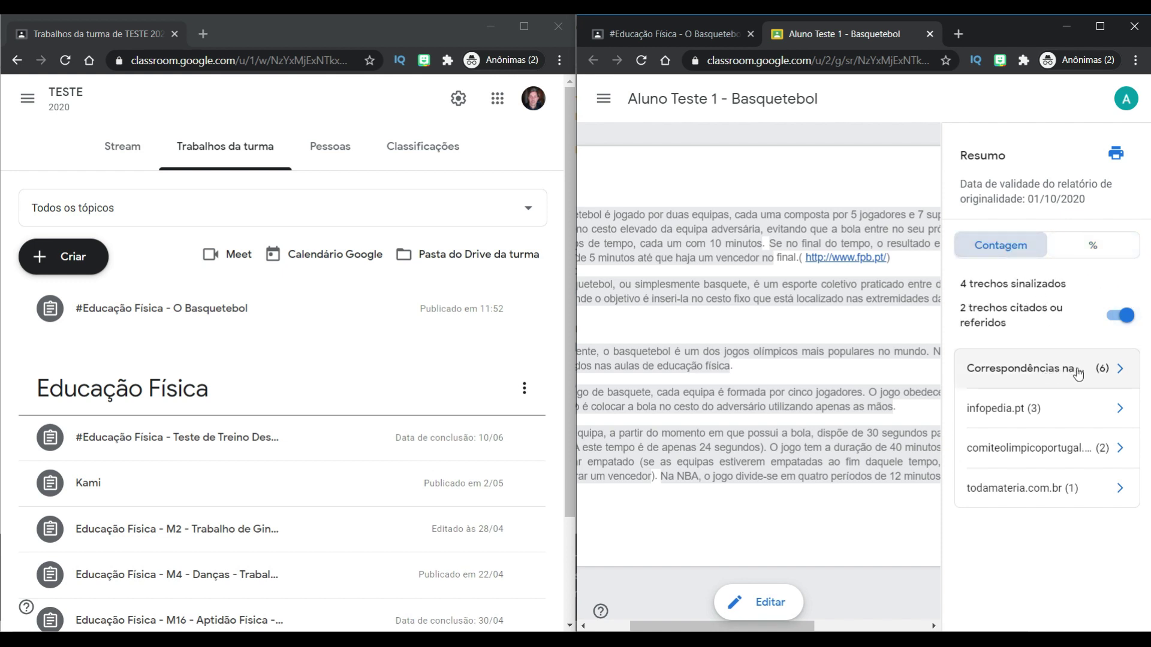
pyautogui.click(1120, 316)
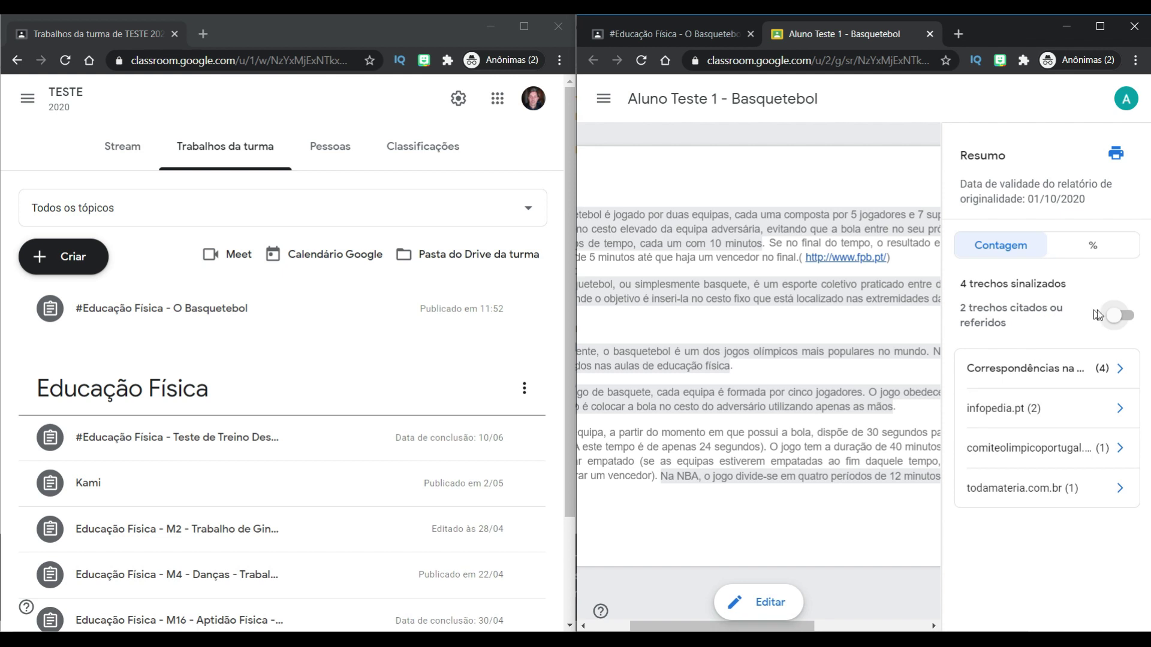
pyautogui.click(1119, 316)
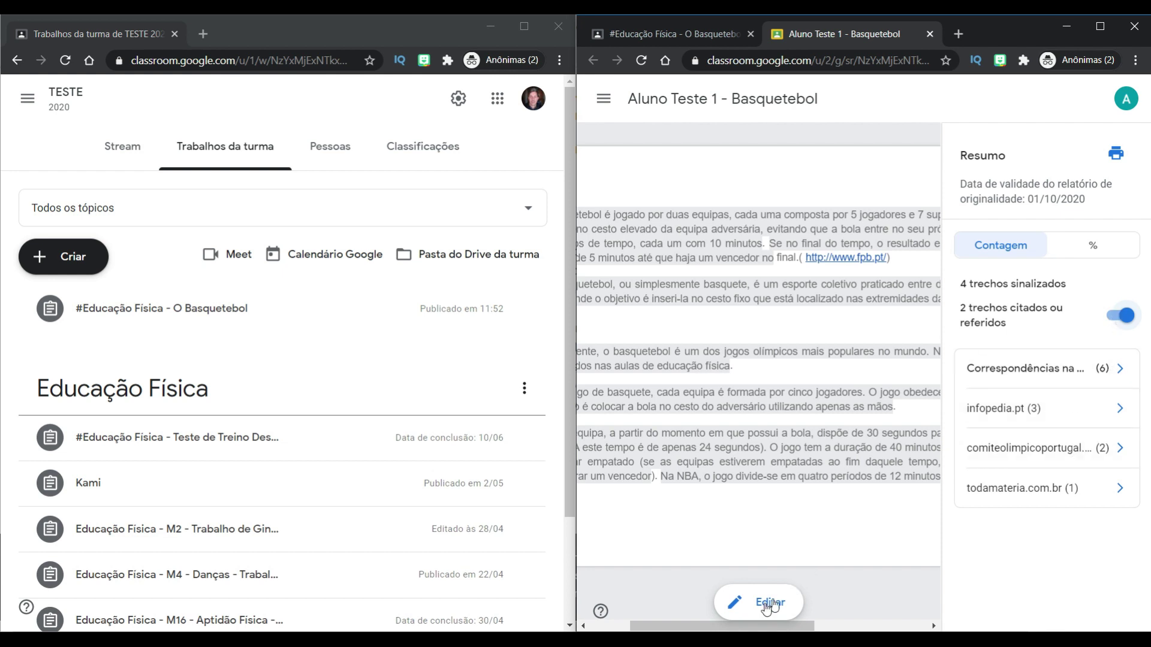
# Open the student's document for editing from within the originality report
pyautogui.click(755, 607)
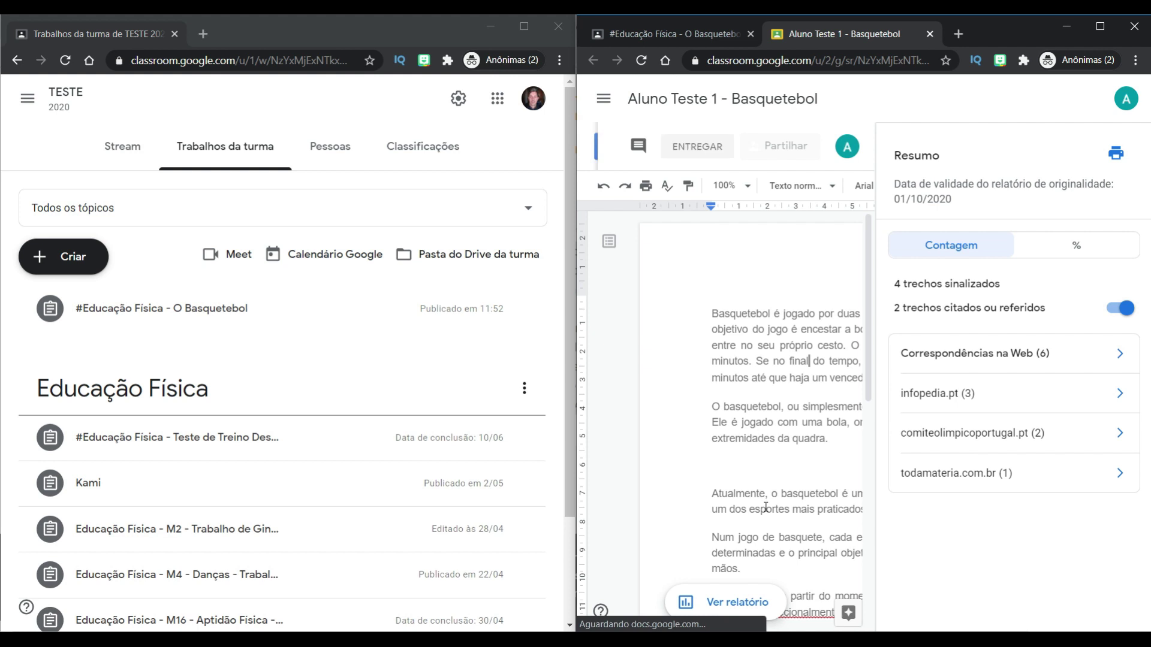
# Close the student's document and turn in the student's work for the "#Educação Física - O Basquetebol" assignment
pyautogui.click(930, 34)
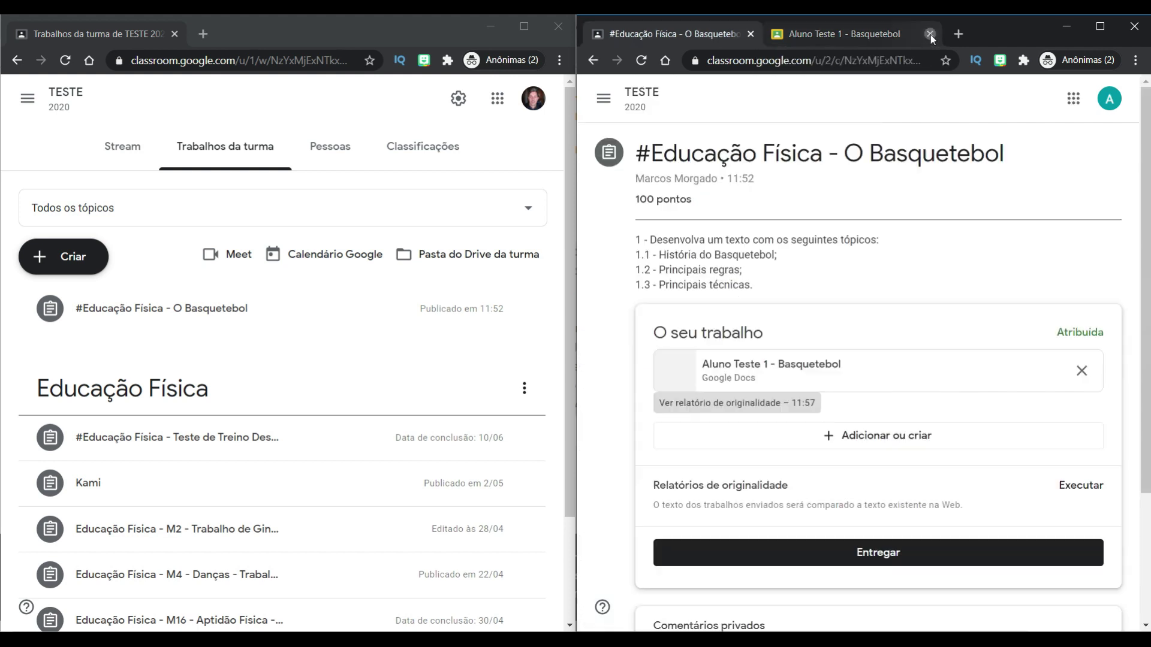
pyautogui.click(880, 559)
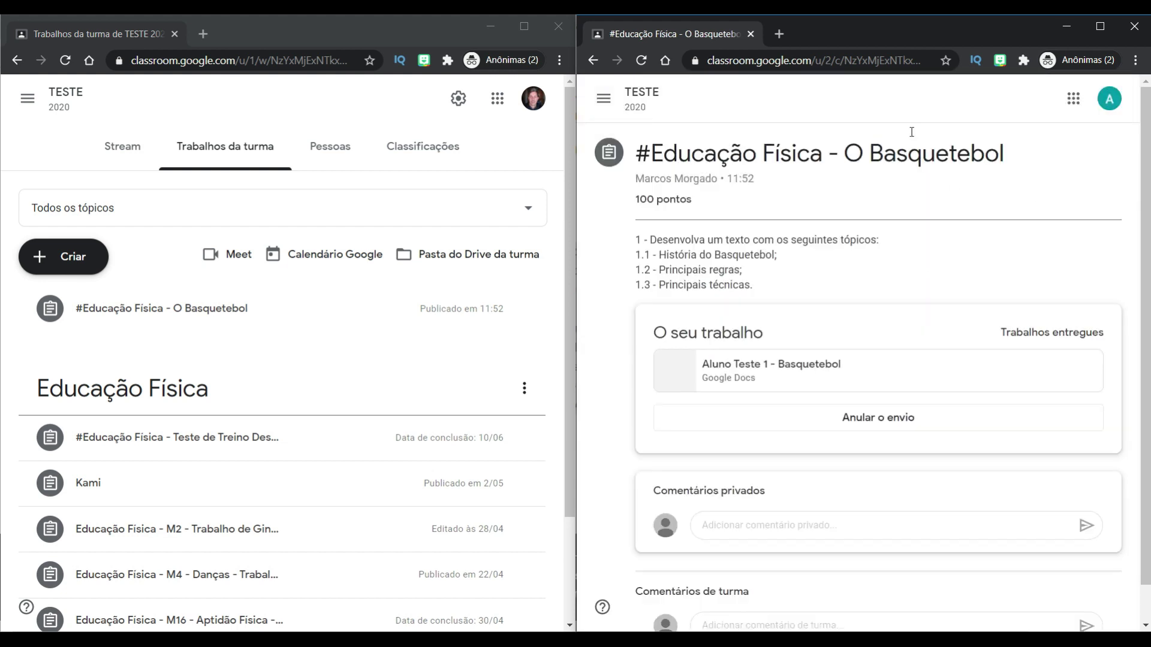
# Switch to the teacher's full-size Classroom window and open the student submissions for "#Educação Física - O Basquetebol"
pyautogui.click(524, 27)
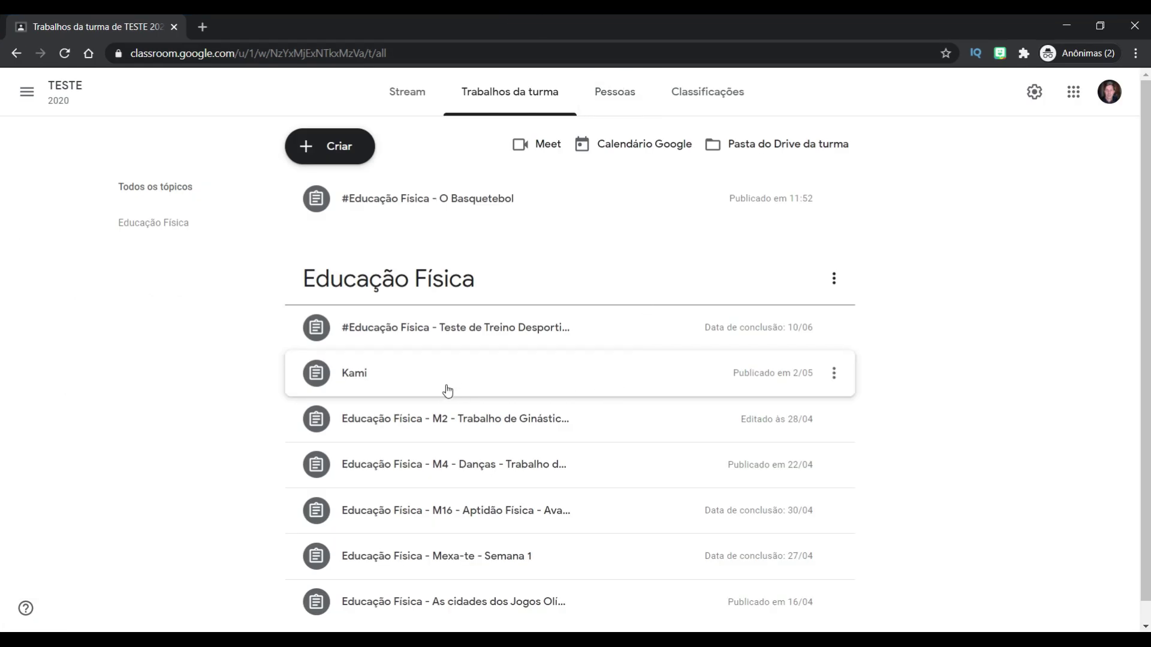
pyautogui.click(497, 204)
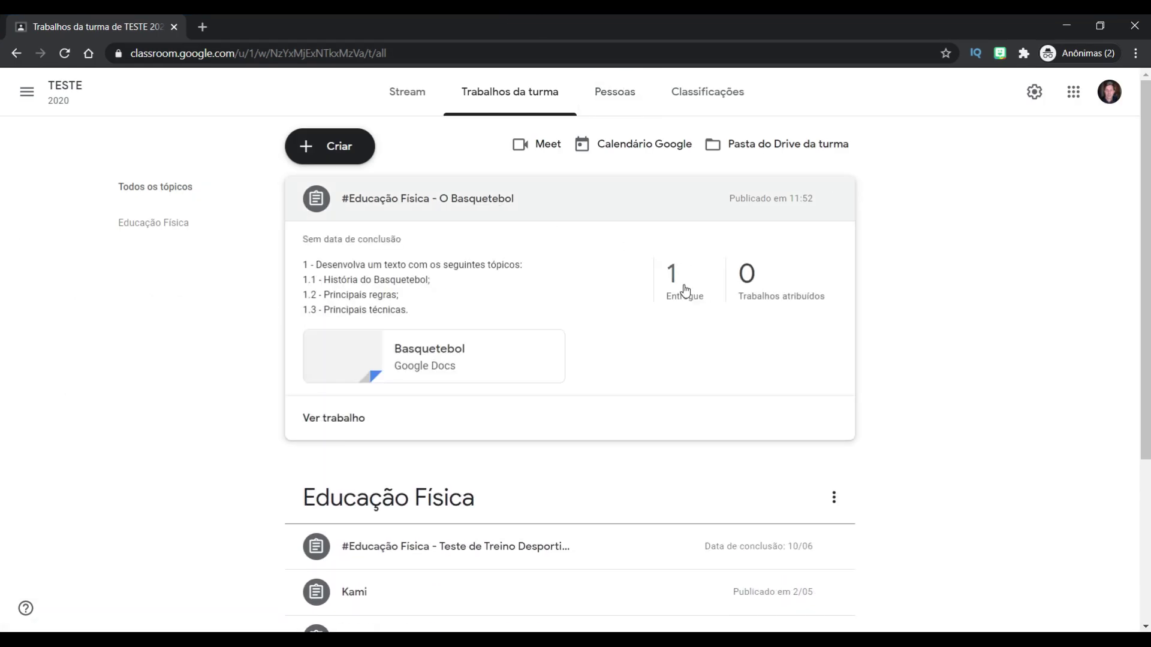
pyautogui.click(335, 422)
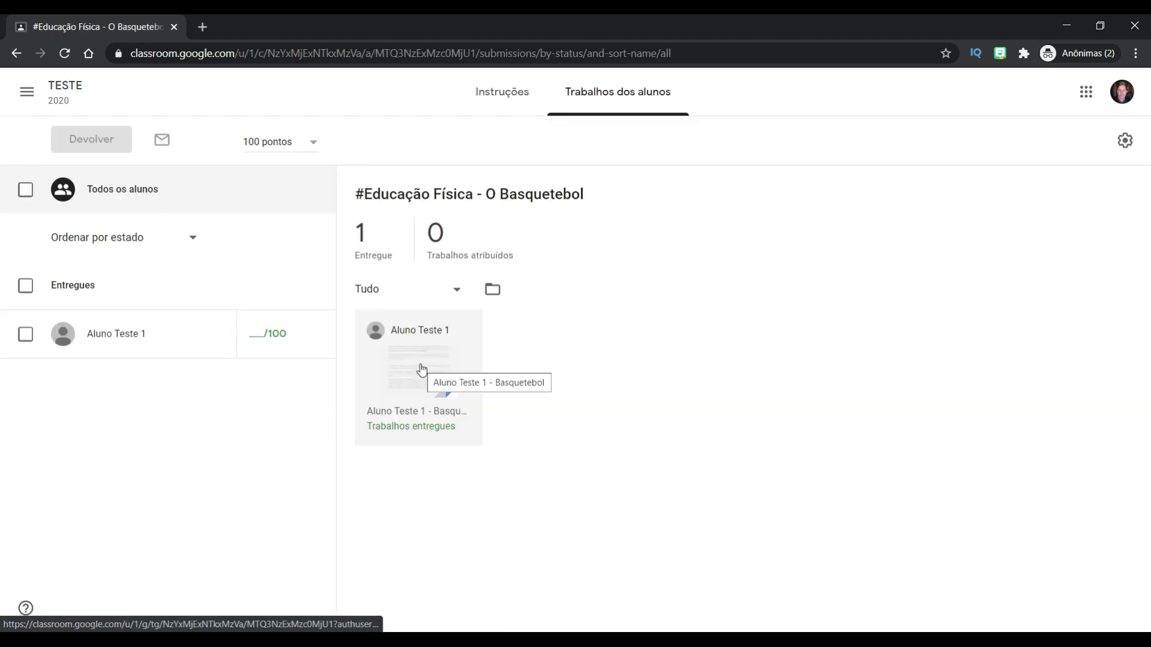
# Open the student's submitted Basquetebol document, check its originality report, and return to the grading view
pyautogui.click(421, 369)
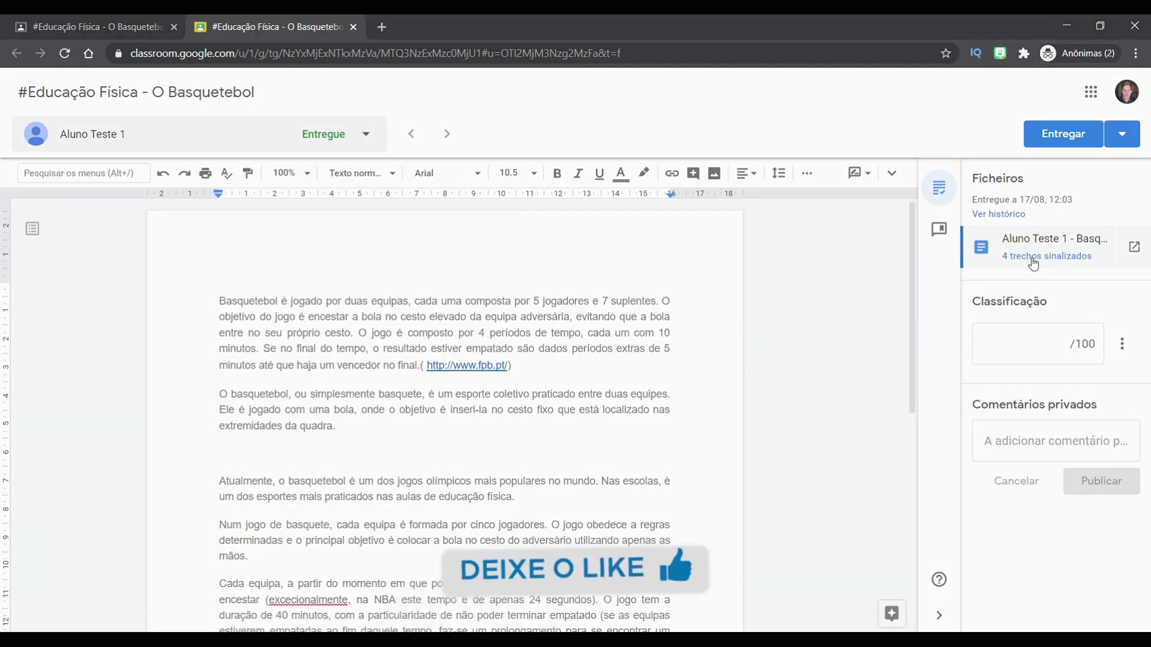
pyautogui.click(1032, 256)
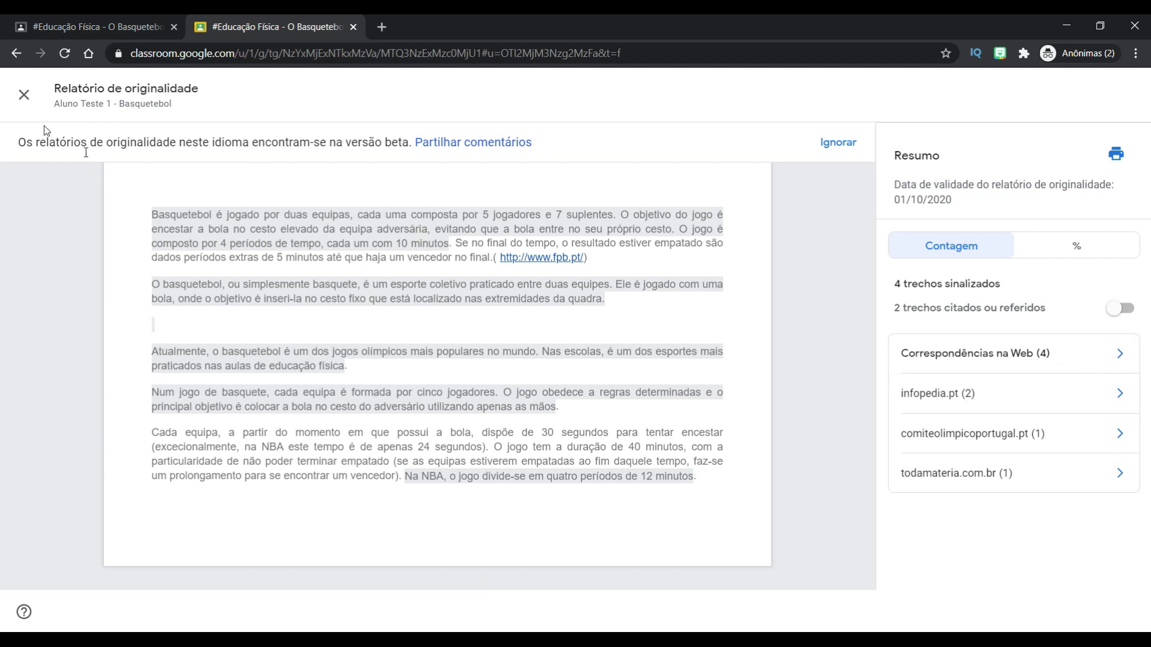
pyautogui.click(24, 94)
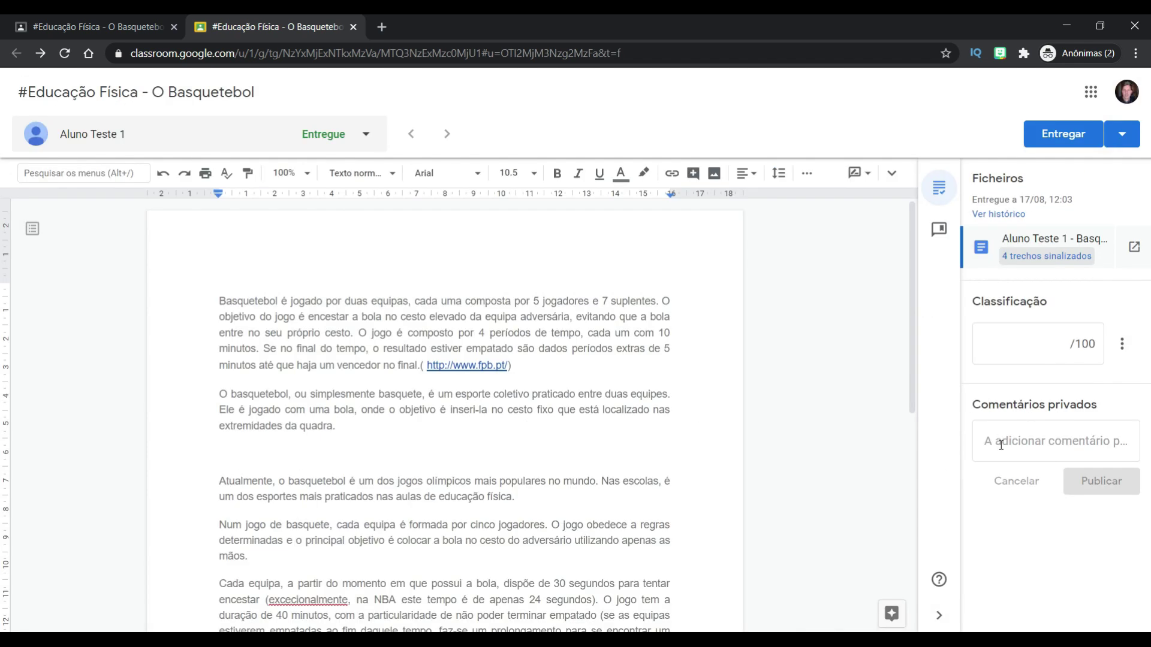